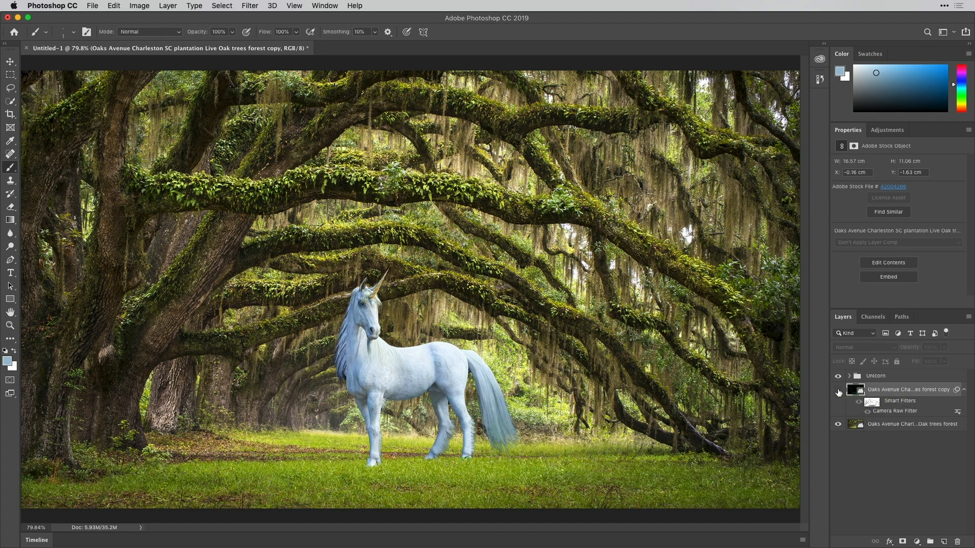
Hide the Unicorn group and open the Camera Raw filter full screen on the lowest Oaks Avenue forest layer
left_click(838, 376)
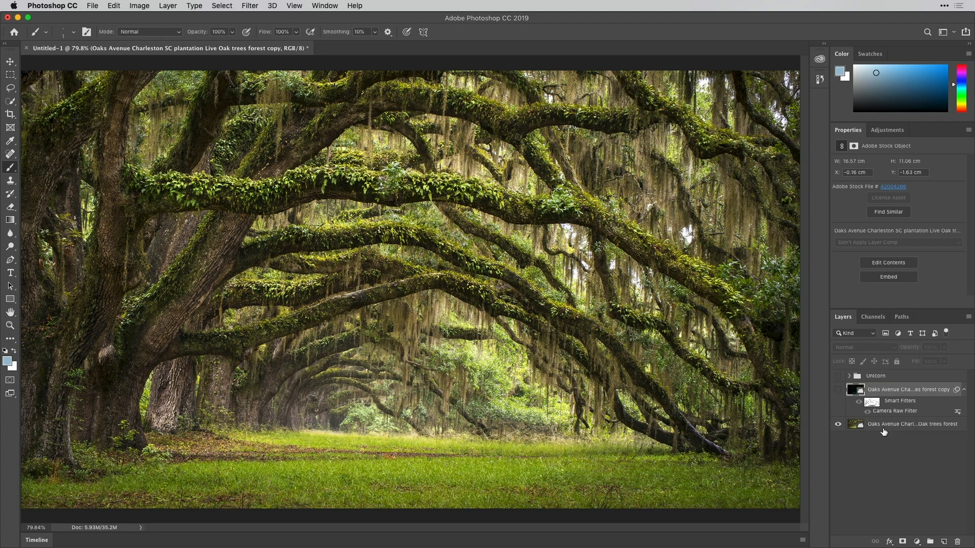
left_click(884, 429)
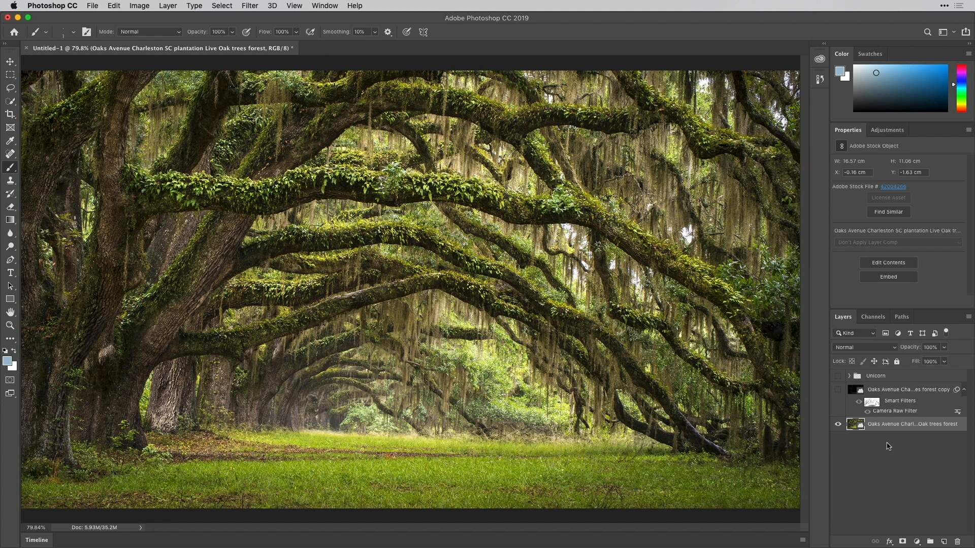
key("super+shift+a")
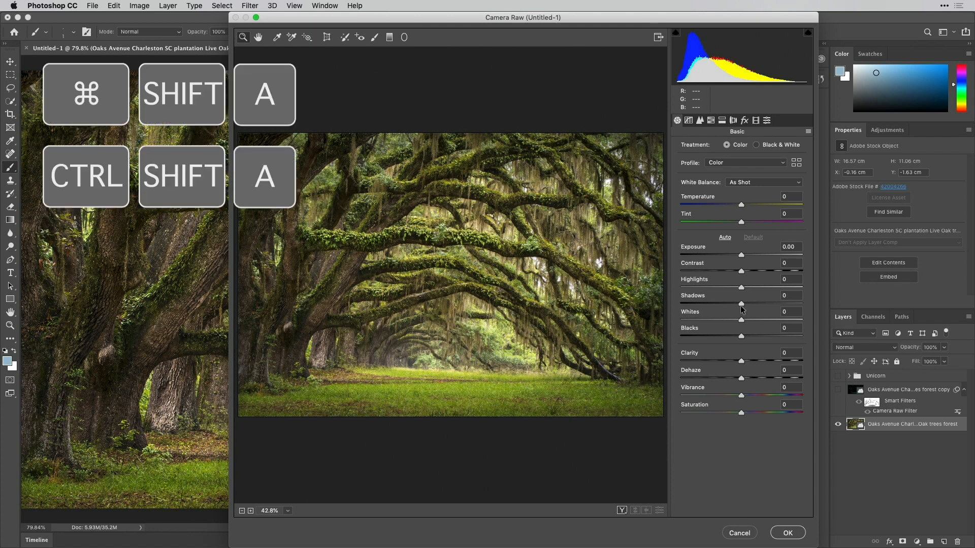
left_click_drag(447, 21, 237, 3)
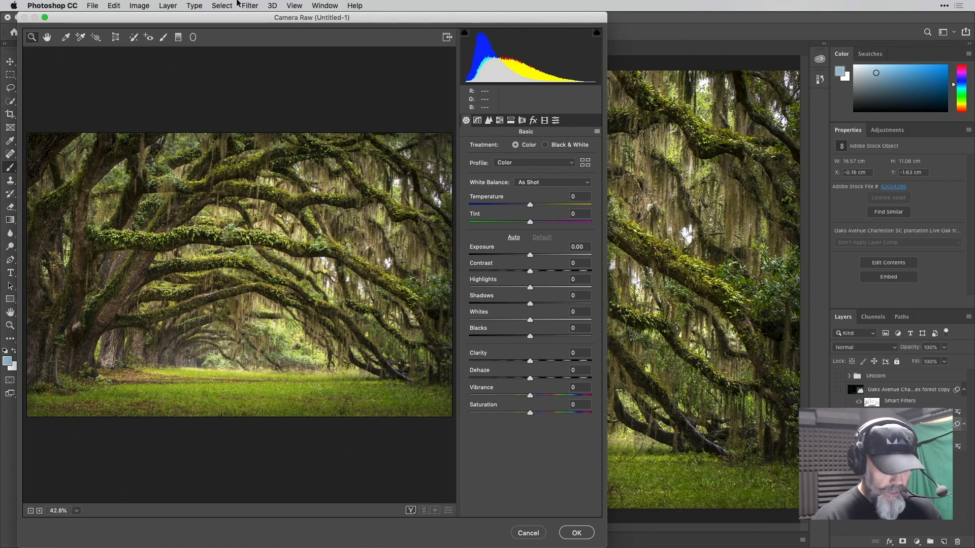
key("f")
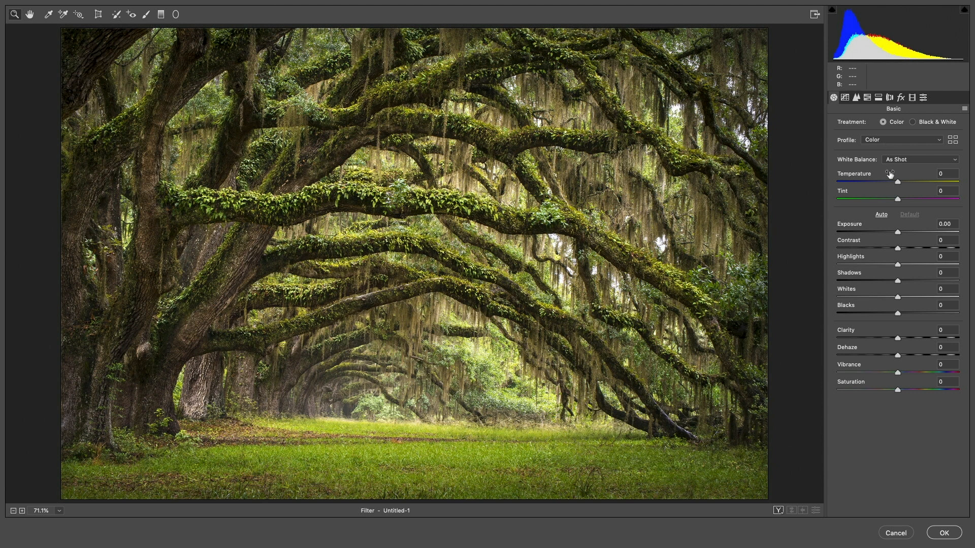
Set Temperature to -66, Tint to +24 and Exposure to -1.07, and apply the Camera Raw filter
left_click_drag(890, 174, 857, 177)
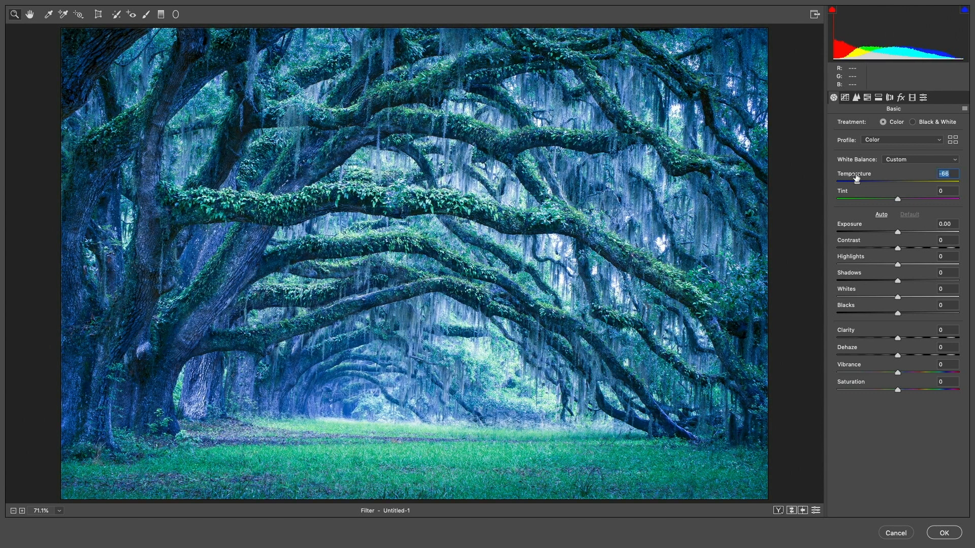
key("Tab")
left_click_drag(891, 196, 901, 194)
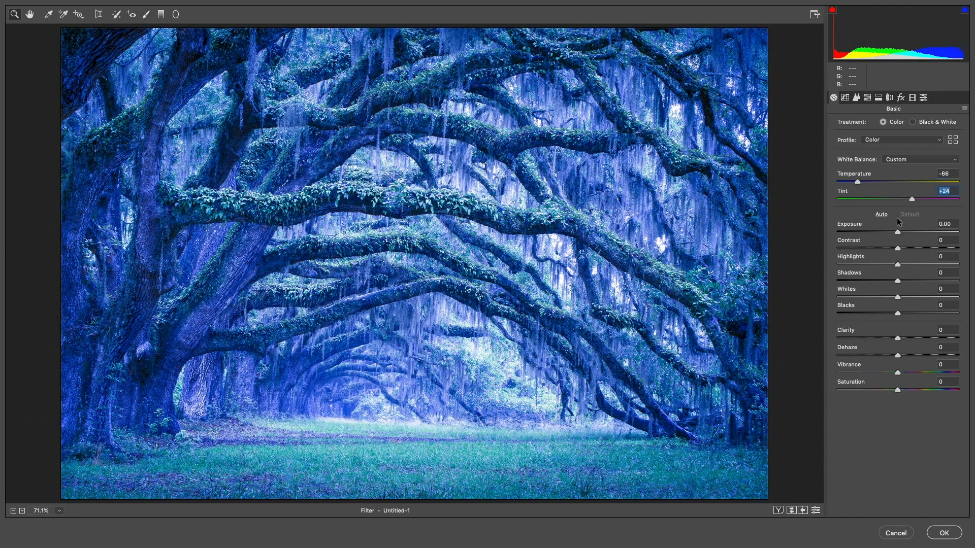
left_click_drag(892, 227, 882, 231)
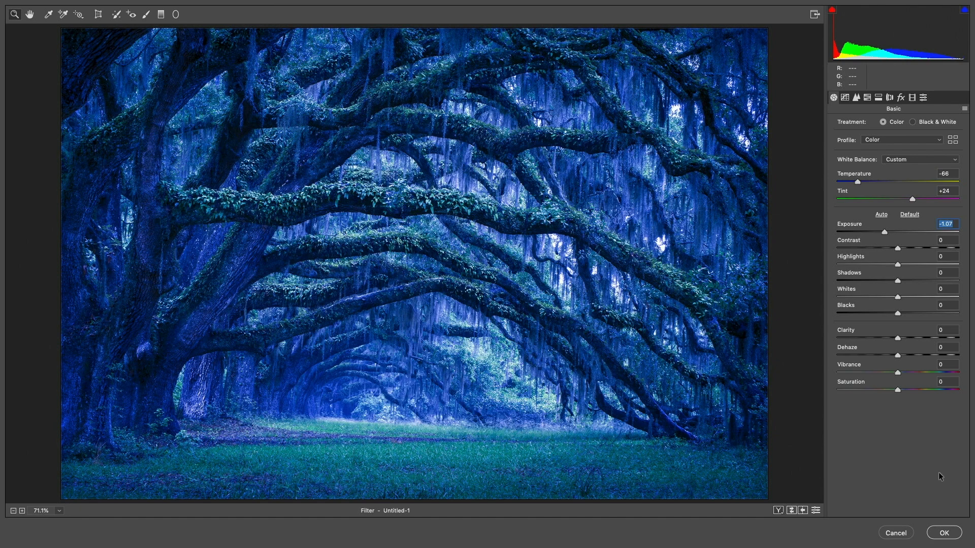
left_click(948, 531)
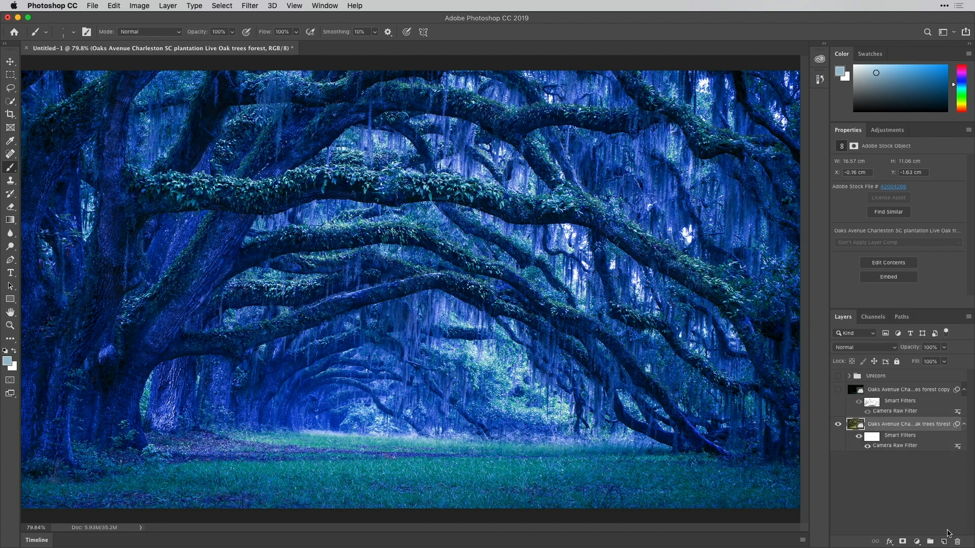
Paint black at 40% opacity on the forest layer's smart filter mask along the trunks and large branches
left_click(871, 437)
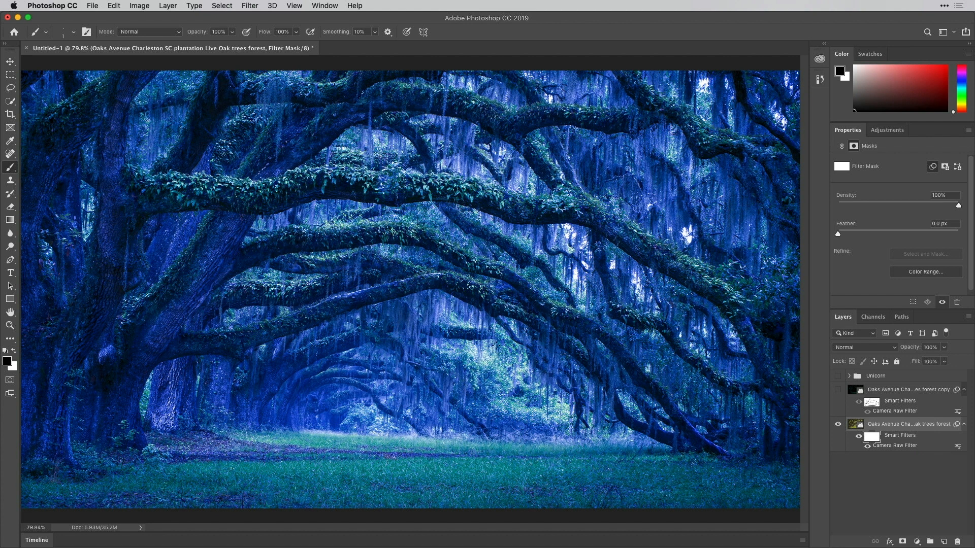
left_click_drag(499, 348, 509, 348)
key("bracketleft")
key("bracketleft")
key("bracketleft")
mouse_move(158, 355)
left_mouse_down()
mouse_move(256, 339)
mouse_move(417, 285)
left_mouse_up()
mouse_move(235, 262)
left_mouse_down()
mouse_move(355, 242)
mouse_move(439, 253)
mouse_move(402, 230)
mouse_move(589, 328)
mouse_move(607, 371)
left_mouse_up()
left_click_drag(721, 386, 777, 408)
right_click(780, 411)
left_click(767, 453)
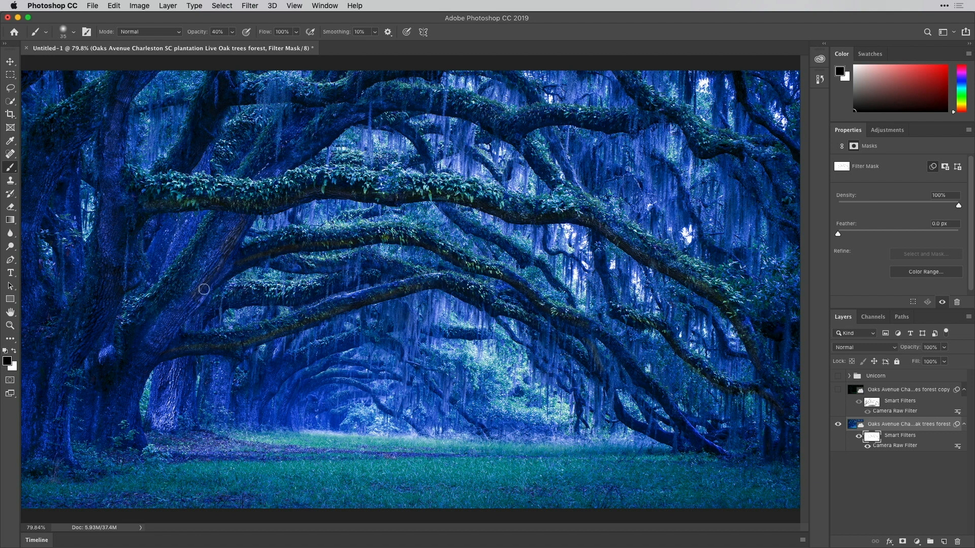
mouse_move(131, 396)
left_mouse_down()
mouse_move(138, 437)
mouse_move(157, 351)
left_mouse_up()
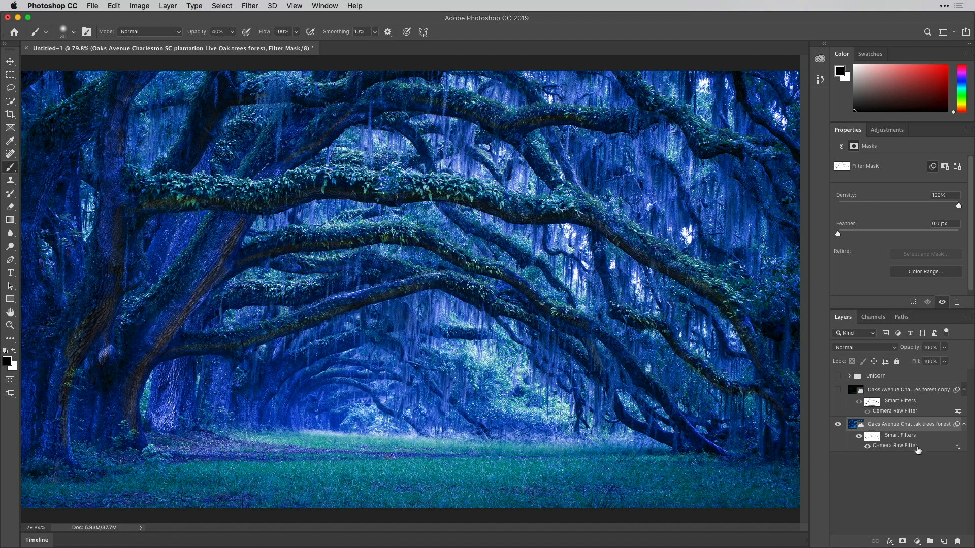
Reopen the forest layer's Camera Raw filter and set Exposure -3.06, Contrast -26, Highlights -62, Shadows -64, Whites -58 and Blacks -48
double_click(908, 446)
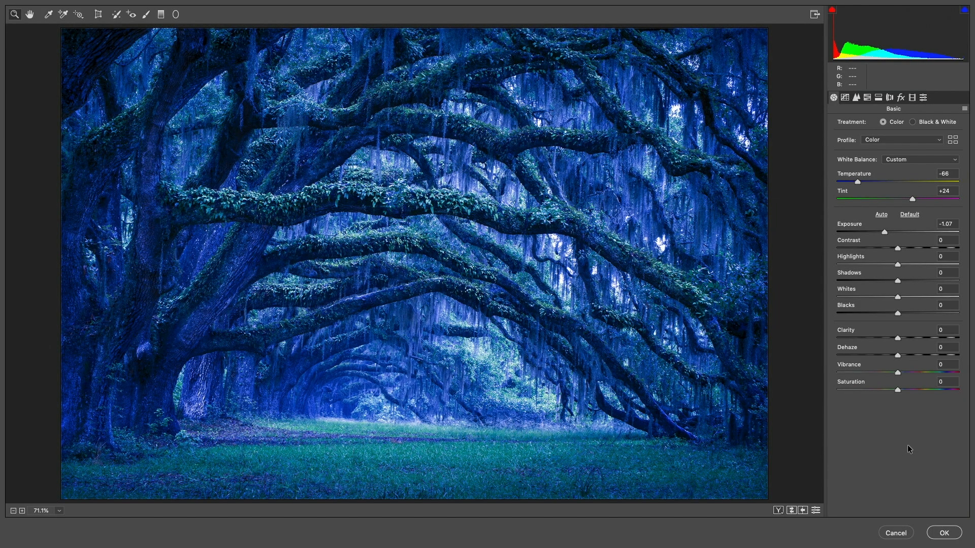
left_click_drag(874, 230, 864, 308)
left_click(889, 308)
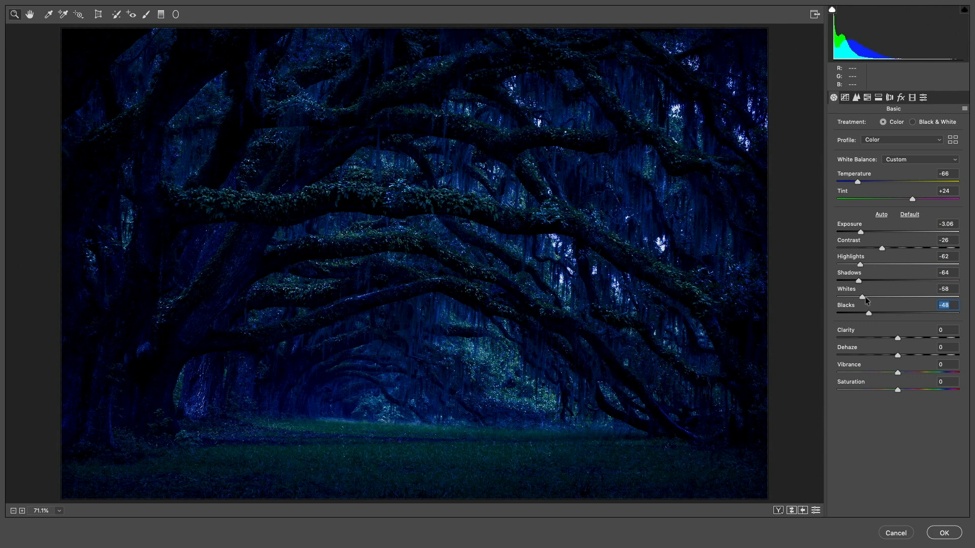
Set Clarity to -24, Dehaze to +26, Vibrance to -21 and Saturation to -17
left_click_drag(896, 335, 909, 351)
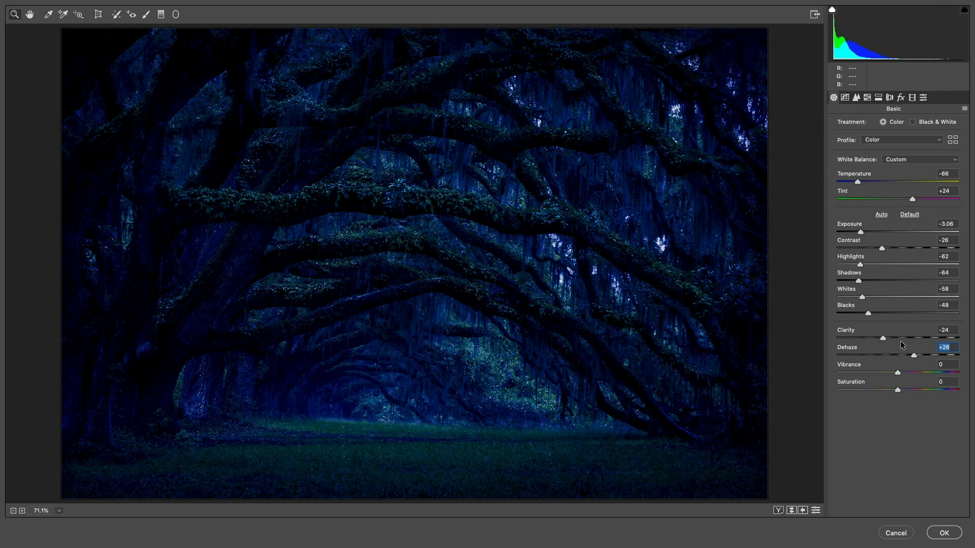
left_click_drag(888, 372, 879, 389)
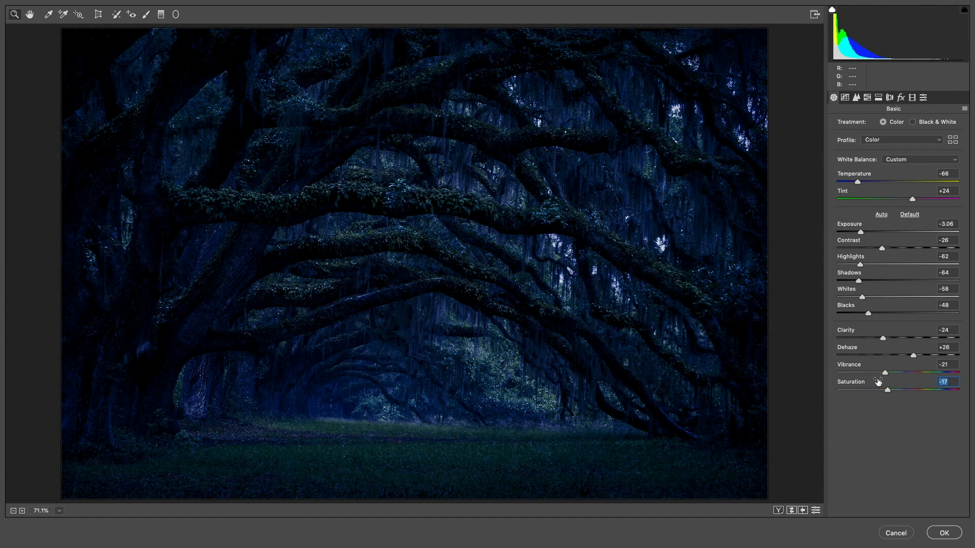
Place a wide radial filter ellipse over the tunnel opening beneath the branches and switch to its mask brush
left_click(176, 14)
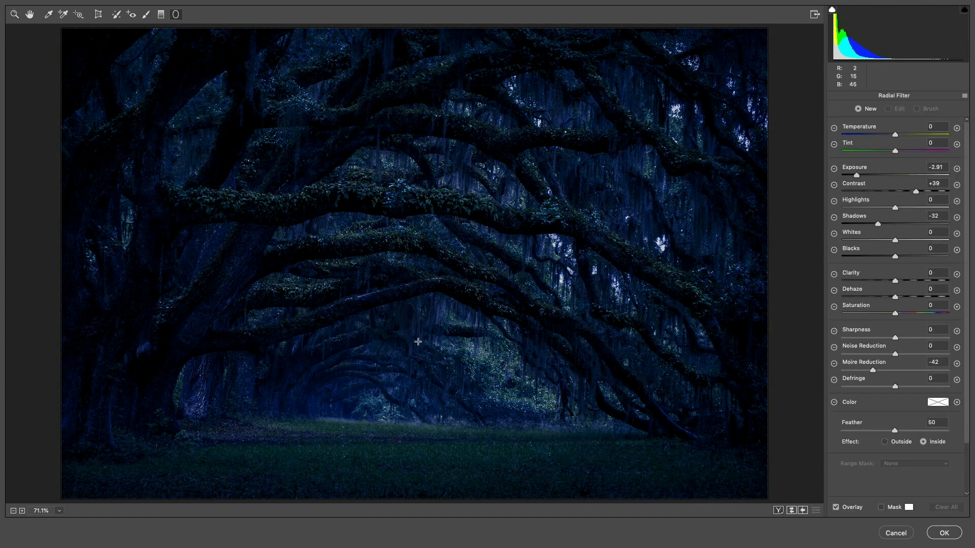
left_click_drag(391, 381, 530, 451)
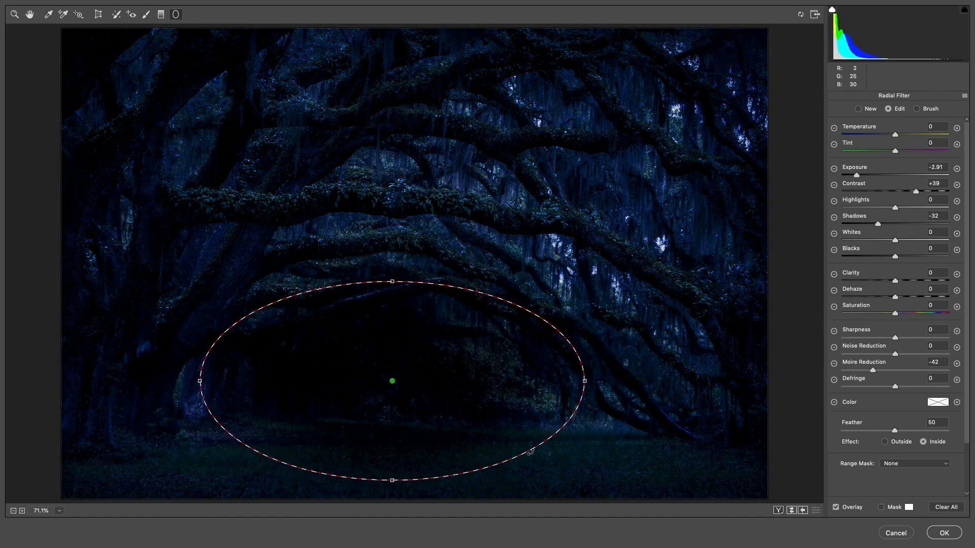
mouse_move(422, 365)
left_mouse_down()
mouse_move(635, 394)
mouse_move(501, 394)
mouse_move(409, 365)
left_mouse_up()
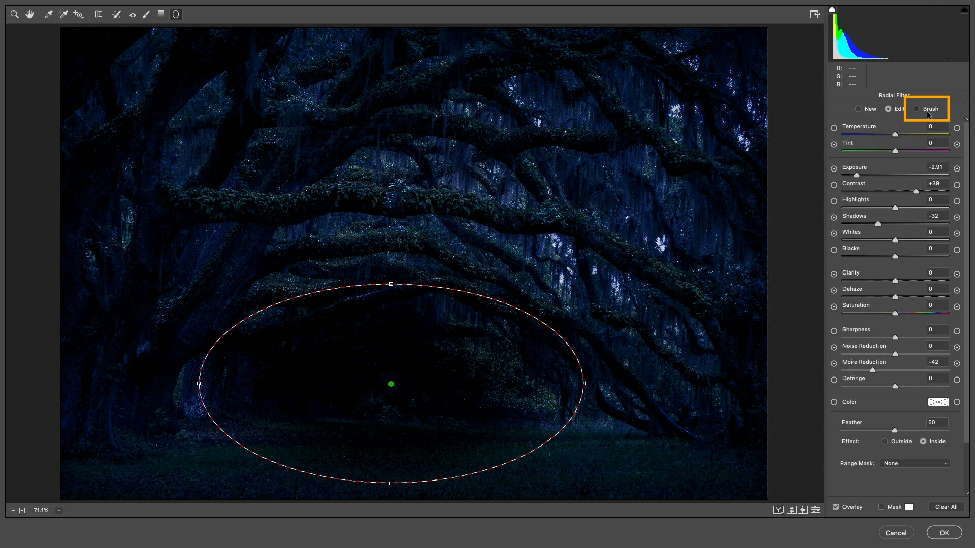
left_click(928, 113)
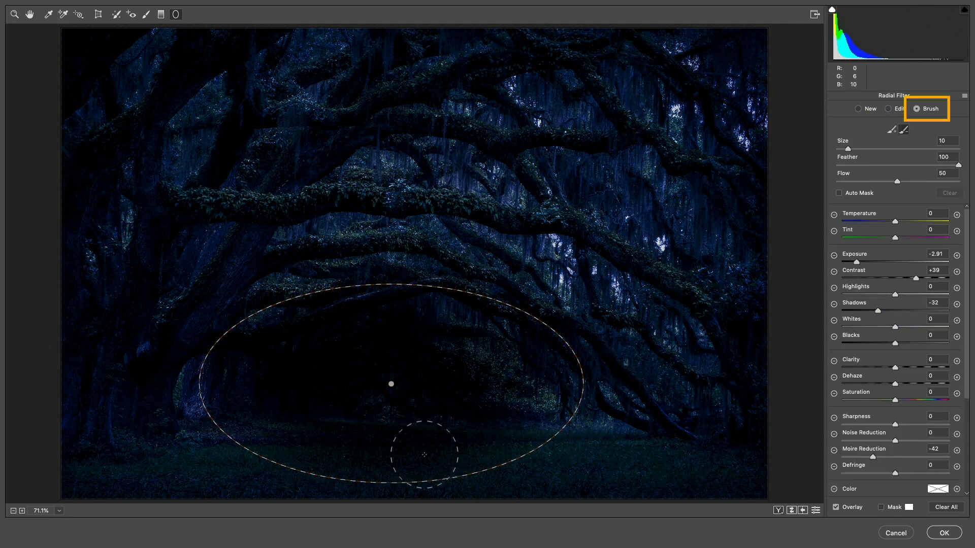
left_click_drag(246, 467, 342, 459)
mouse_move(528, 458)
left_mouse_down()
mouse_move(582, 456)
mouse_move(437, 471)
mouse_move(242, 471)
mouse_move(610, 453)
left_mouse_up()
mouse_move(287, 468)
left_mouse_down()
mouse_move(322, 457)
mouse_move(572, 463)
mouse_move(239, 463)
mouse_move(481, 456)
left_mouse_up()
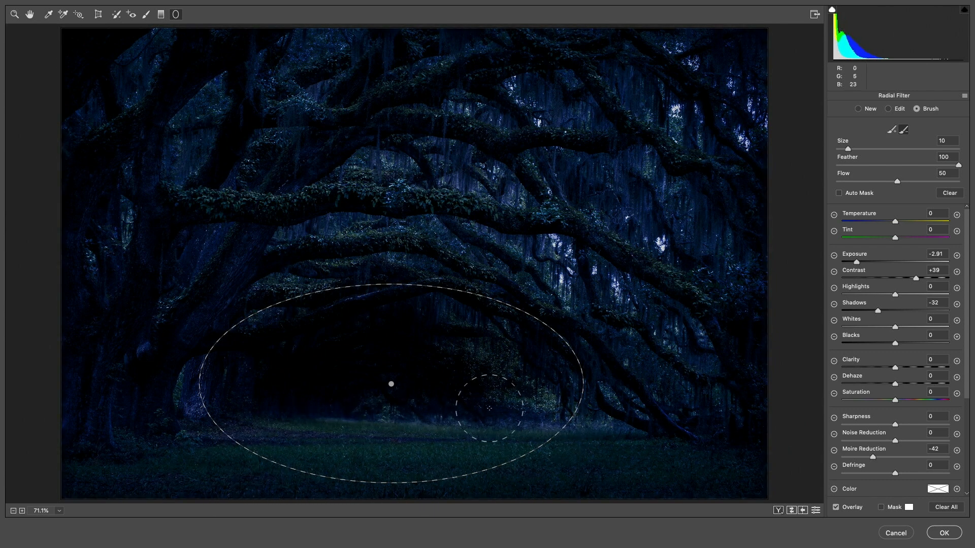
key("super+z")
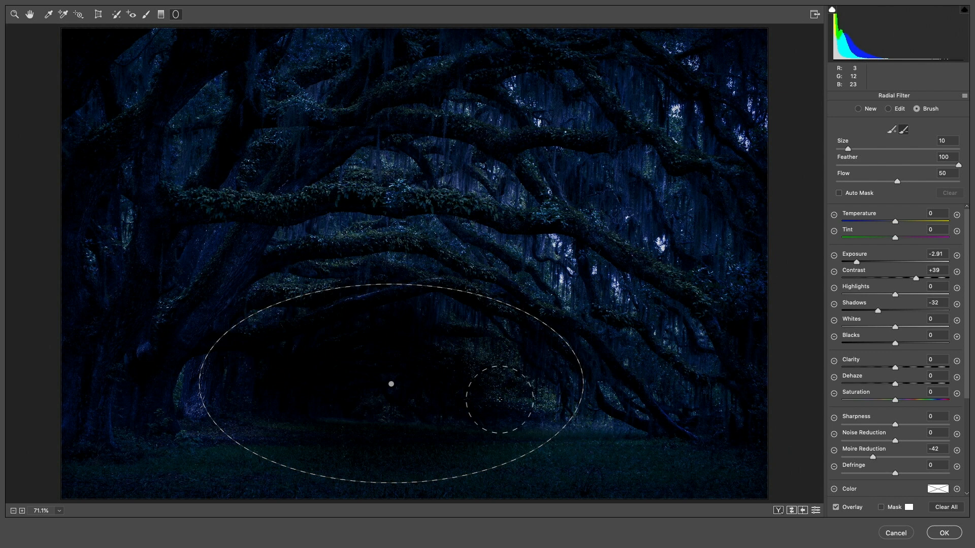
Brush the radial filter's darkening off the grass and touch up its edge around the tunnel with the add and subtract brushes
mouse_move(506, 468)
left_mouse_down()
mouse_move(257, 463)
mouse_move(544, 463)
mouse_move(305, 475)
mouse_move(515, 463)
mouse_move(316, 461)
left_mouse_up()
key("alt")
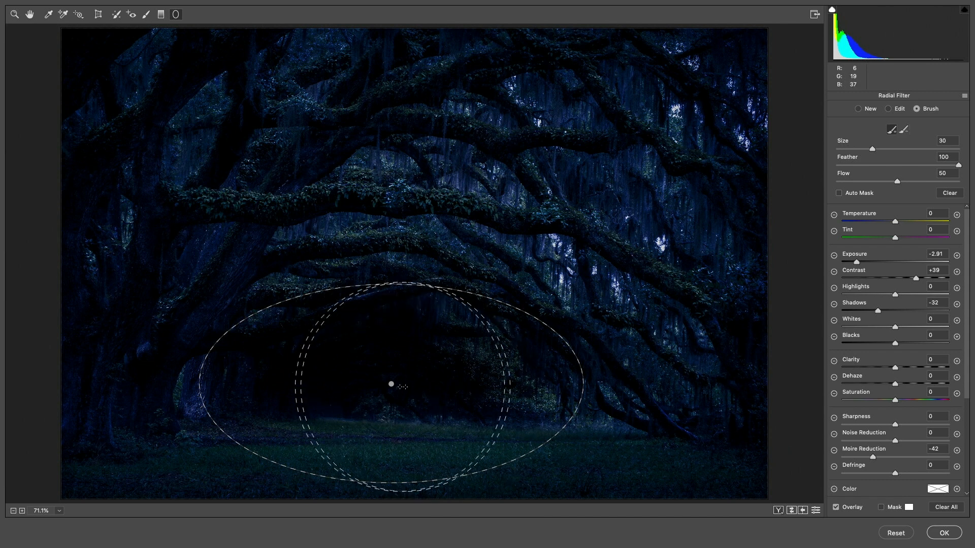
key("bracketleft")
key("bracketleft")
key("bracketleft")
key("bracketleft")
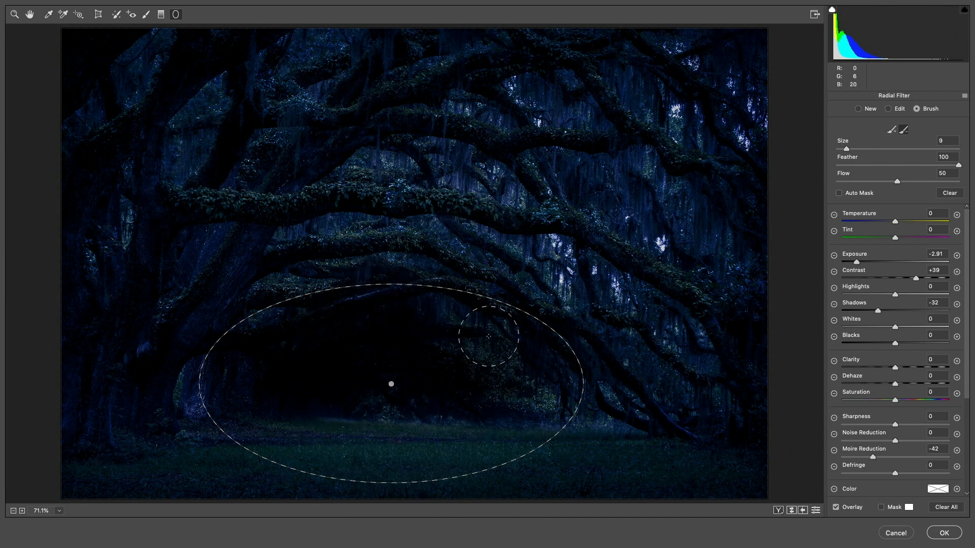
key("alt")
key("bracketleft")
key("bracketleft")
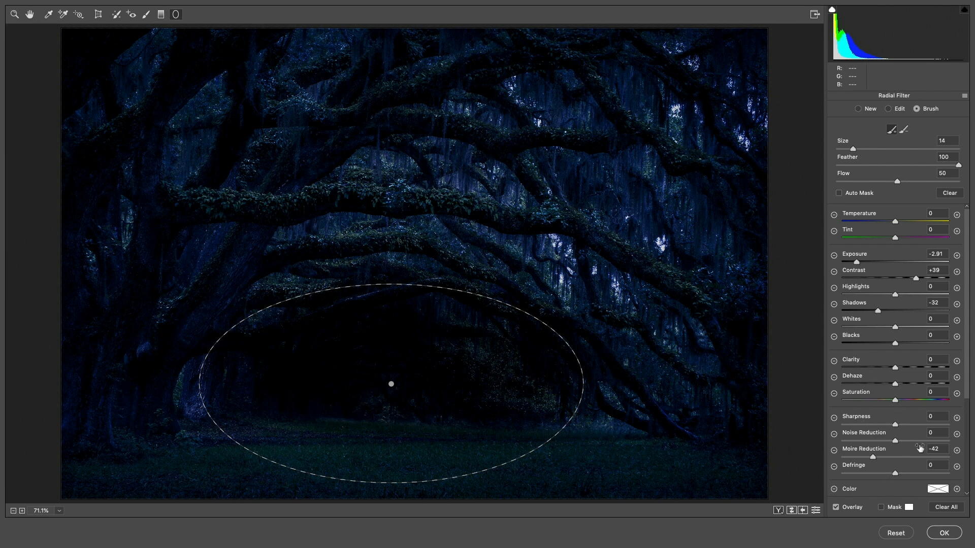
mouse_move(969, 391)
left_mouse_down()
mouse_move(968, 499)
mouse_move(971, 388)
left_mouse_up()
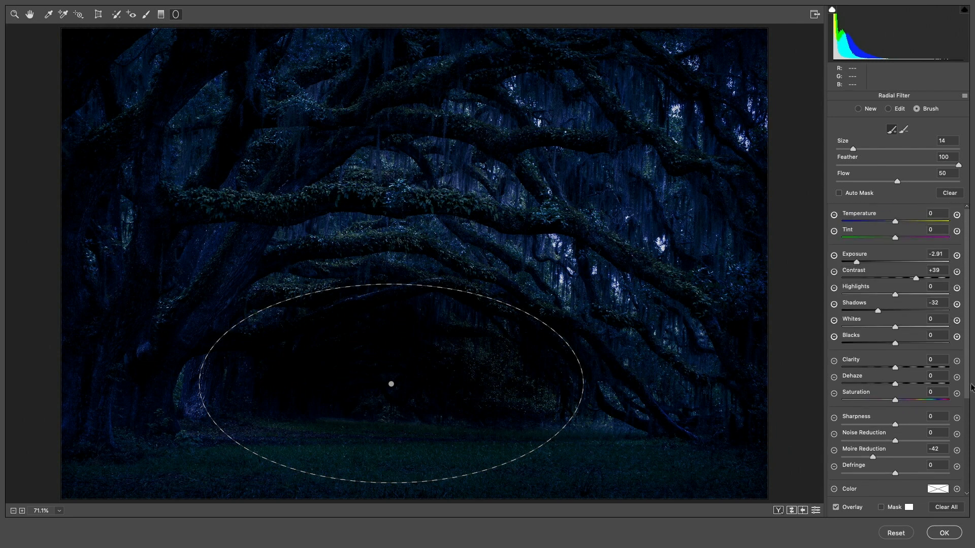
key("alt")
Add a second, larger radial filter covering most of the image and set its effect to Outside
left_click(858, 109)
left_click_drag(402, 242, 602, 387)
left_click_drag(402, 237, 419, 263)
scroll(970, 439, "down", 3)
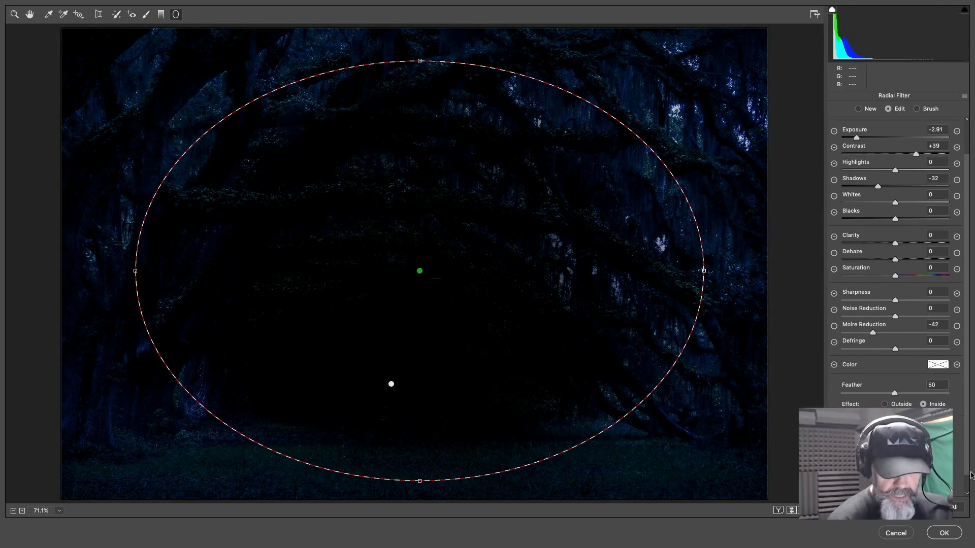
left_click(885, 385)
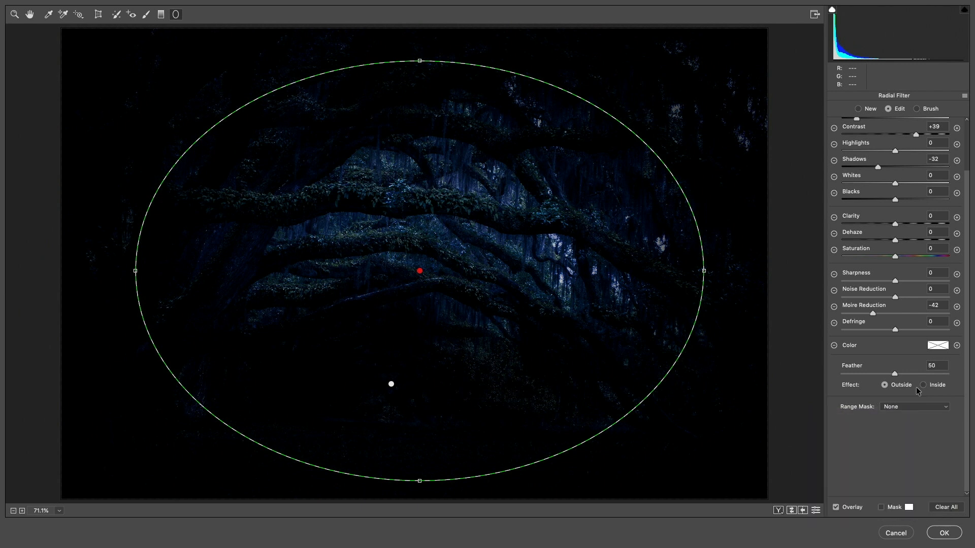
Shrink and reposition the second radial filter into a flatter ellipse around the central arching branches
left_click_drag(698, 270, 580, 289)
left_click_drag(419, 61, 421, 152)
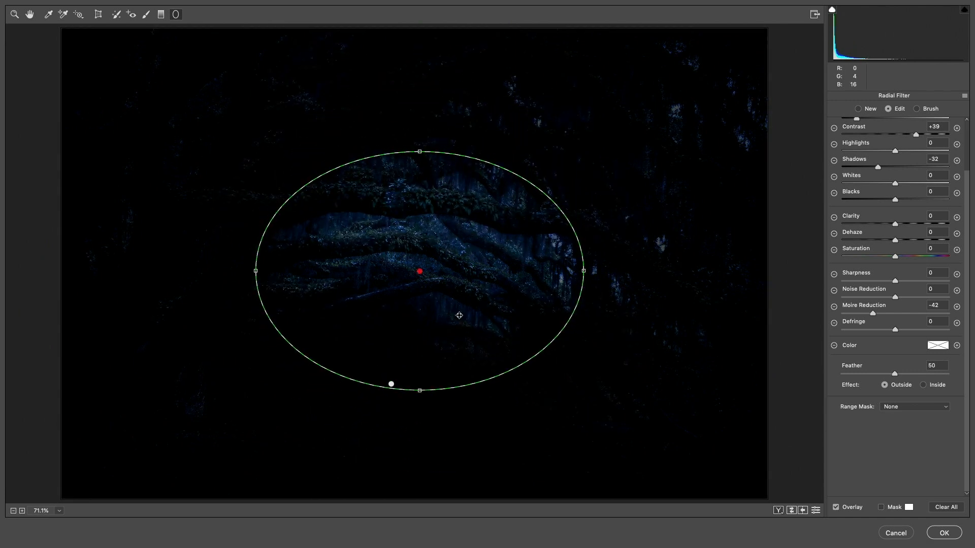
left_click_drag(417, 271, 416, 293)
left_click_drag(580, 293, 649, 291)
mouse_move(416, 293)
left_mouse_down()
mouse_move(416, 310)
mouse_move(421, 285)
left_mouse_up()
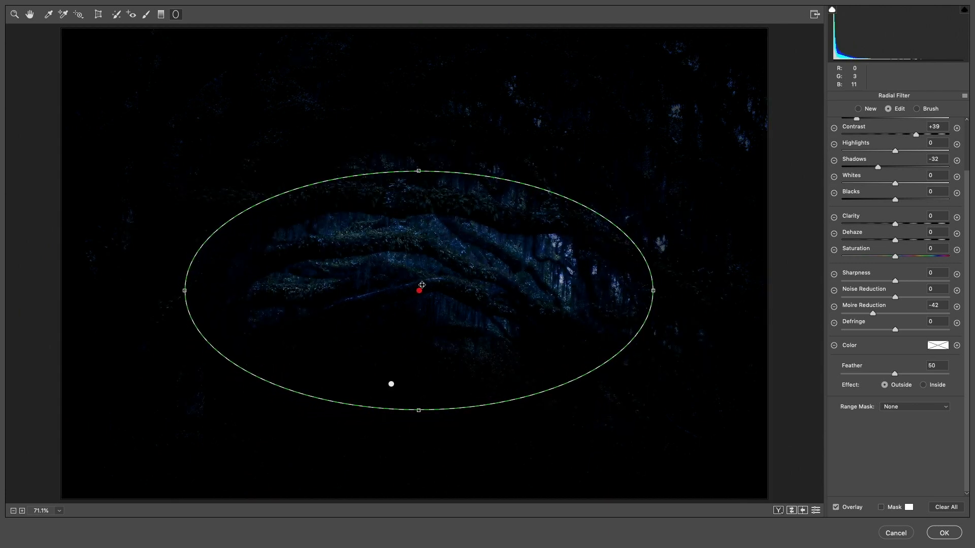
left_click_drag(654, 288, 641, 290)
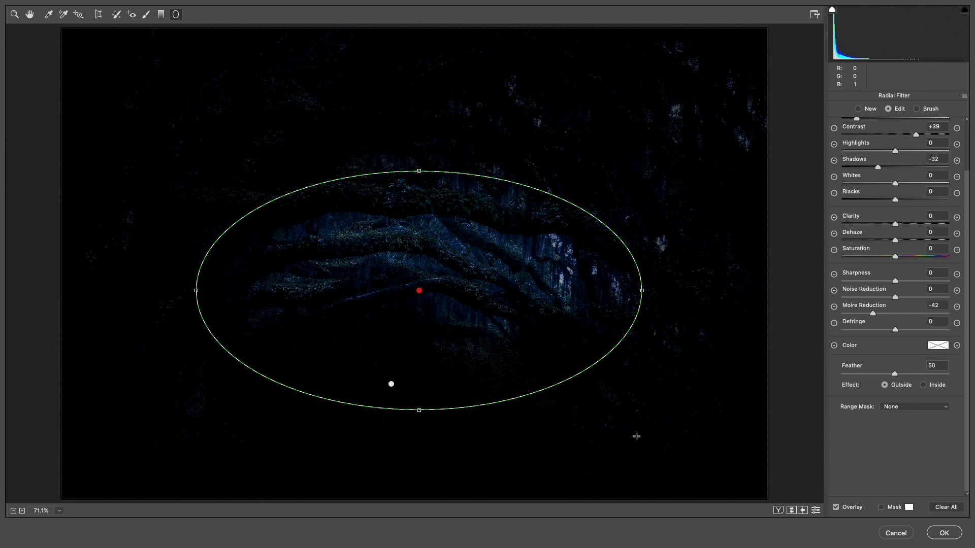
Brush the second radial filter's darkening off the grass, enlarging the brush to 12 with Feather 55, and apply the Camera Raw changes
left_click(918, 109)
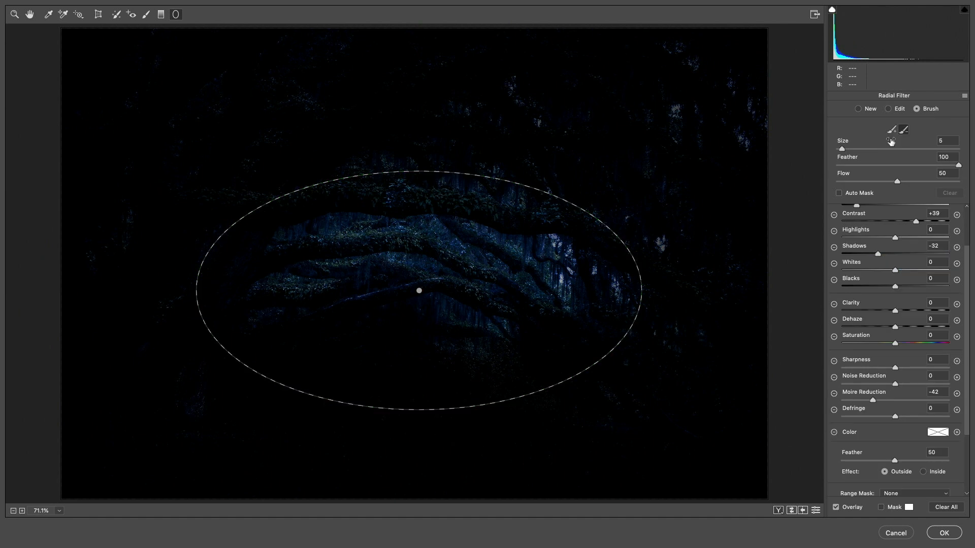
mouse_move(354, 474)
left_mouse_down()
mouse_move(468, 466)
mouse_move(338, 461)
mouse_move(464, 454)
mouse_move(311, 452)
mouse_move(363, 448)
left_mouse_up()
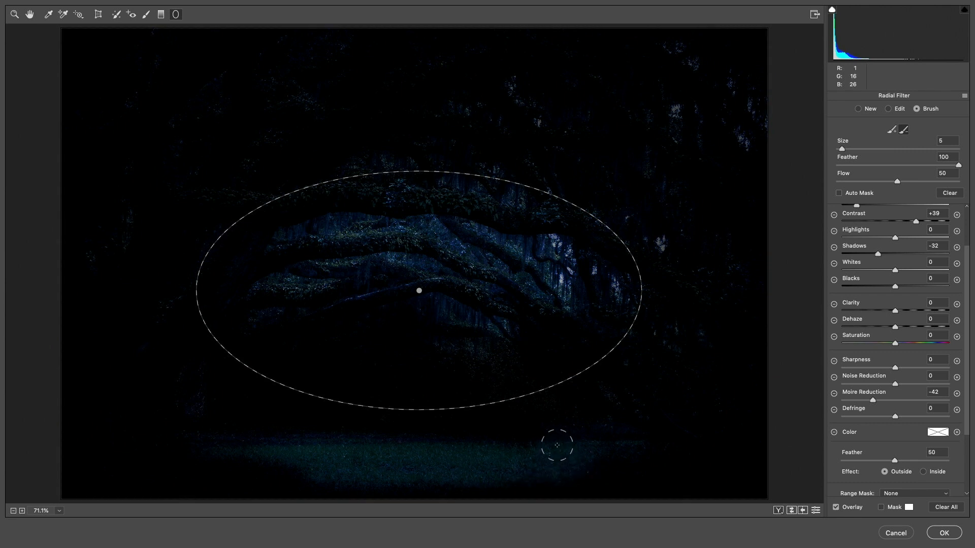
key("bracketright")
key("bracketright")
key("bracketright")
mouse_move(910, 168)
left_mouse_down()
mouse_move(894, 168)
mouse_move(904, 168)
left_mouse_up()
mouse_move(307, 455)
left_mouse_down()
mouse_move(221, 468)
mouse_move(384, 461)
mouse_move(651, 474)
mouse_move(588, 459)
mouse_move(384, 469)
mouse_move(178, 462)
mouse_move(558, 460)
left_mouse_up()
left_click_drag(264, 457, 383, 474)
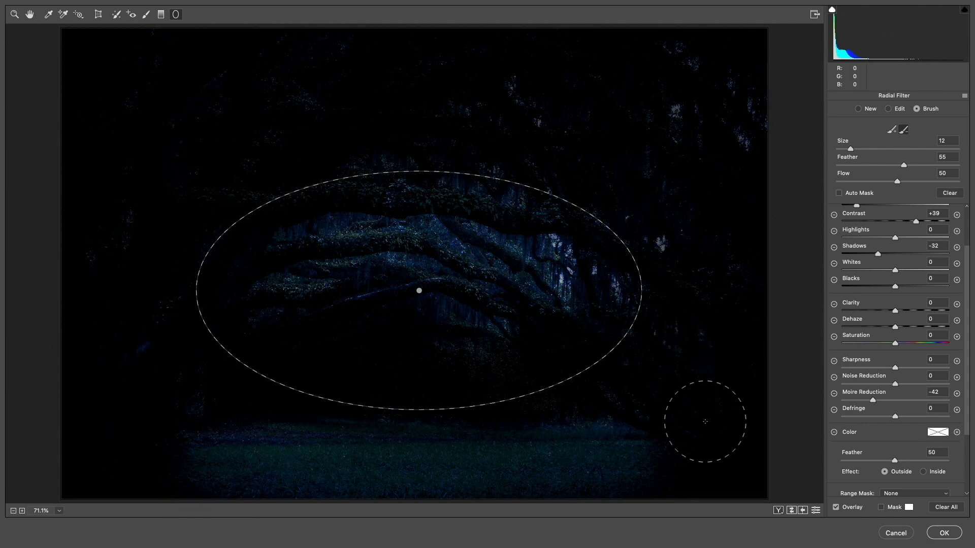
left_click(944, 533)
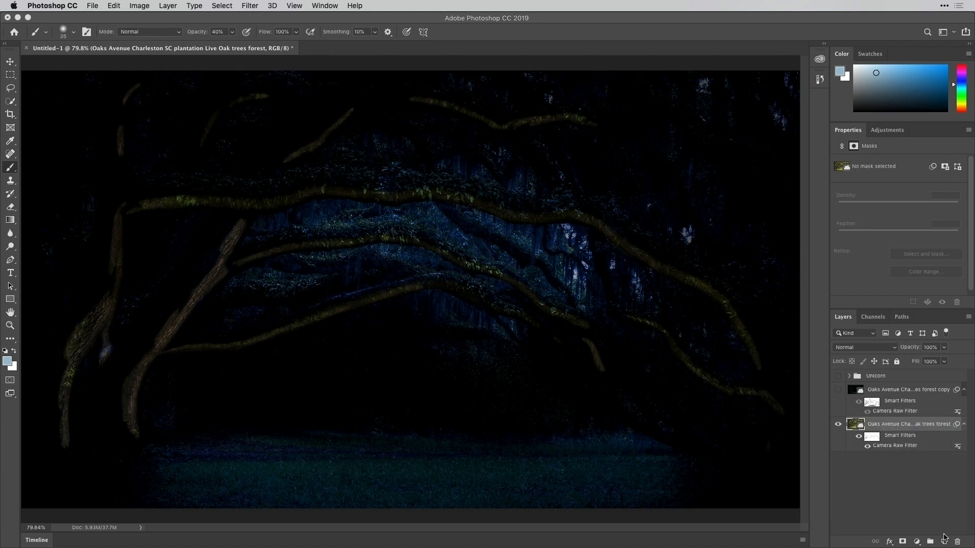
Paint black on the lower oak layer's filter mask at 30% opacity to bring out the two large tree trunks
left_click(872, 438)
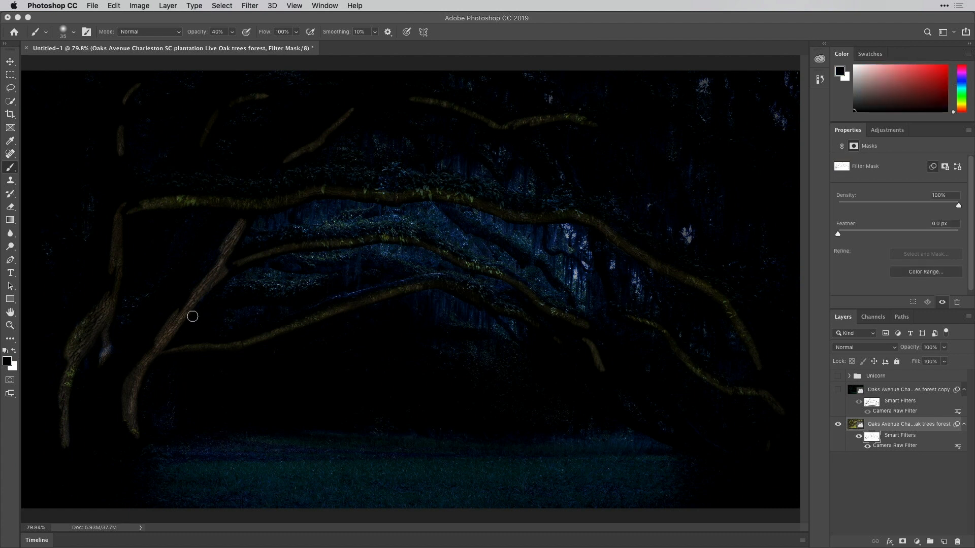
key("2")
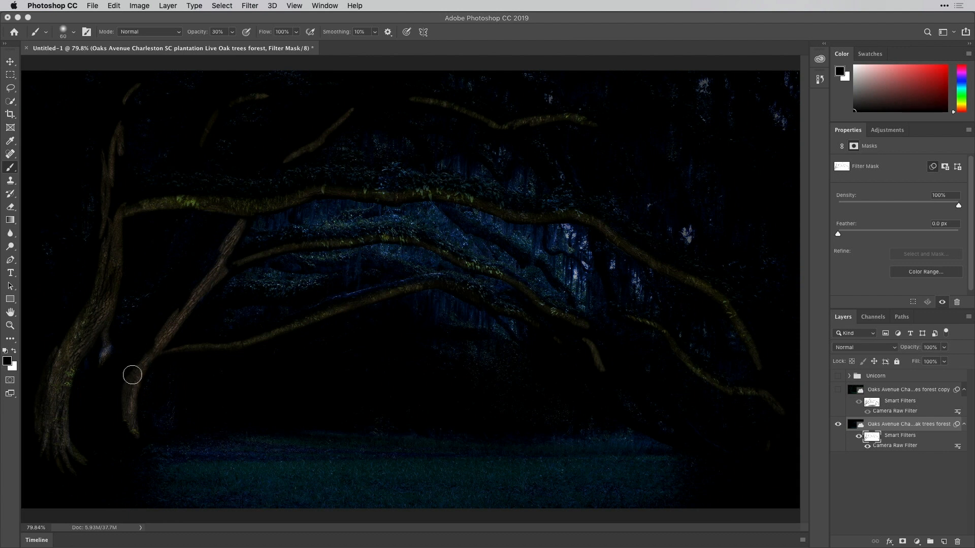
mouse_move(132, 369)
left_mouse_down()
mouse_move(212, 261)
mouse_move(187, 299)
left_mouse_up()
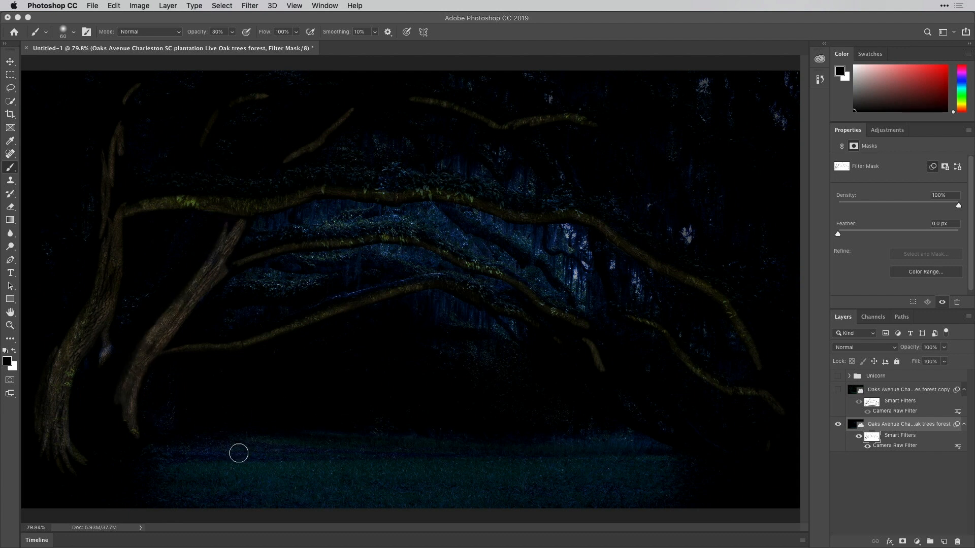
Enlarge the brush to 461 and paint the green grass back in on the filter mask, undoing the overly strong 30% opacity stroke
key("bracketright")
key("bracketright")
key("bracketright")
key("bracketright")
key("bracketright")
key("bracketright")
key("bracketright")
key("bracketright")
key("bracketright")
mouse_move(418, 428)
left_mouse_down()
mouse_move(428, 428)
mouse_move(404, 439)
mouse_move(426, 444)
left_mouse_up()
left_click_drag(424, 408, 429, 409)
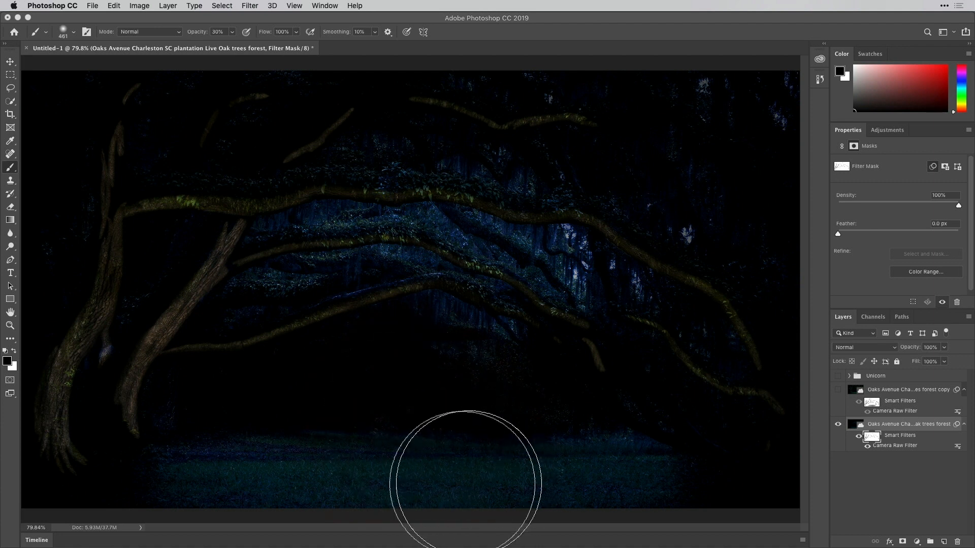
mouse_move(267, 482)
left_mouse_down()
mouse_move(593, 481)
mouse_move(602, 468)
mouse_move(577, 472)
mouse_move(607, 457)
mouse_move(473, 472)
mouse_move(562, 470)
left_mouse_up()
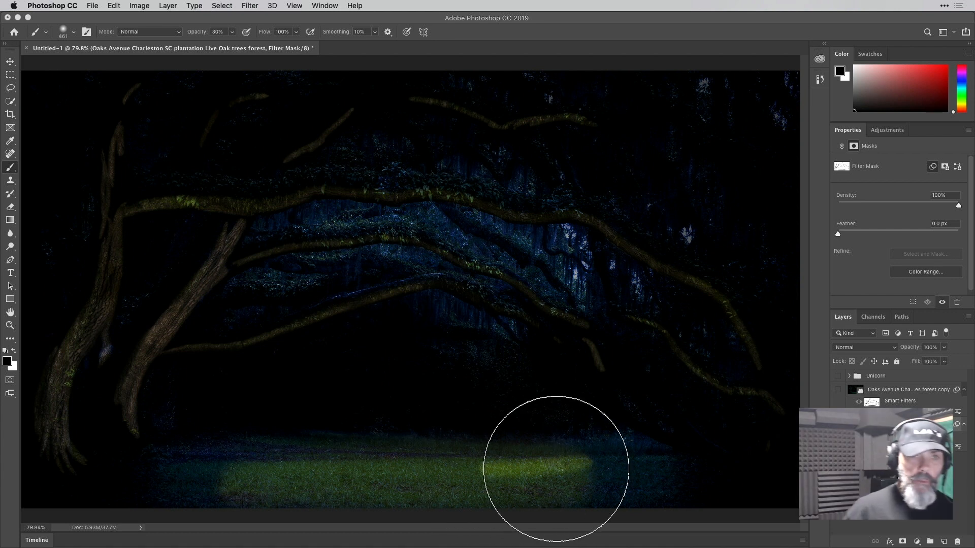
key("super+z")
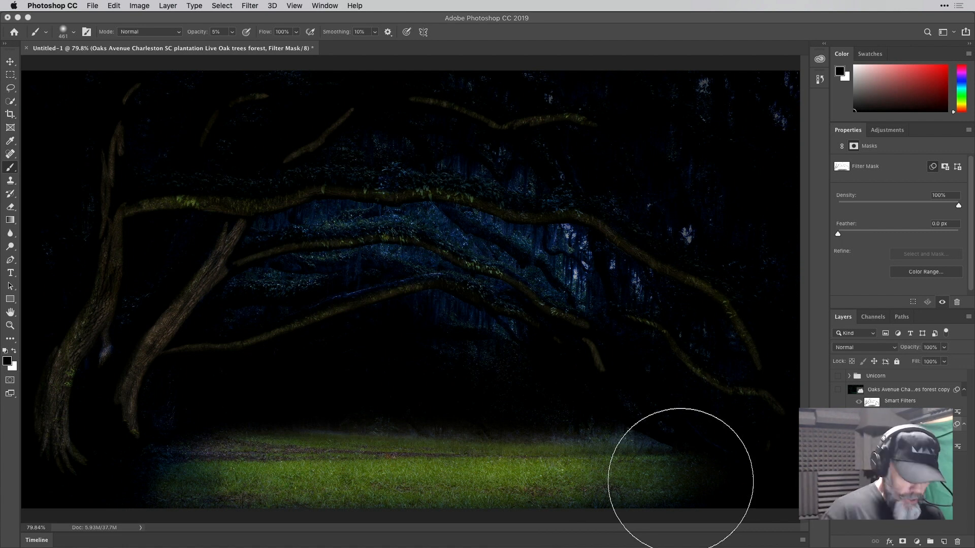
Paint white over the grass on the filter mask with a size 600 brush at 20% opacity to tone the green down
key("bracketleft")
key("bracketleft")
key("bracketleft")
key("bracketleft")
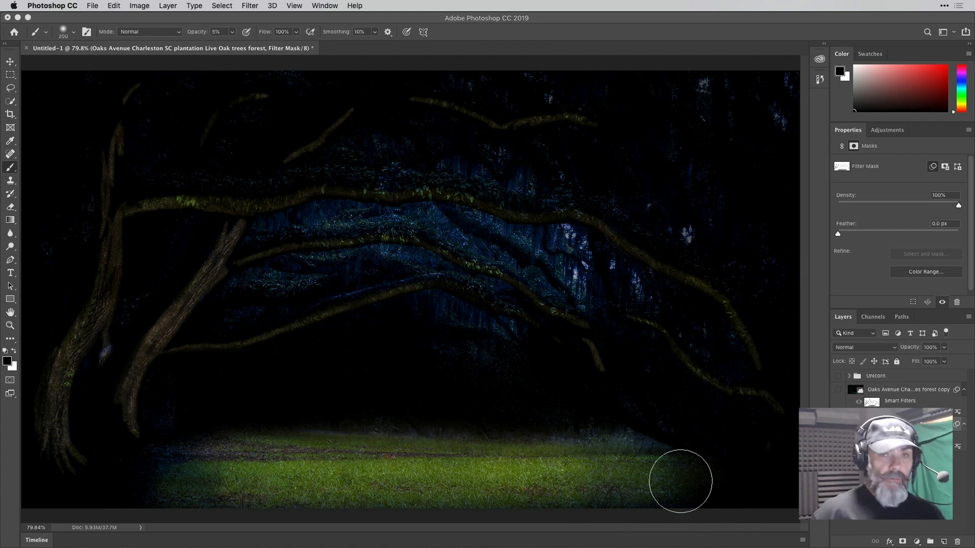
key("x")
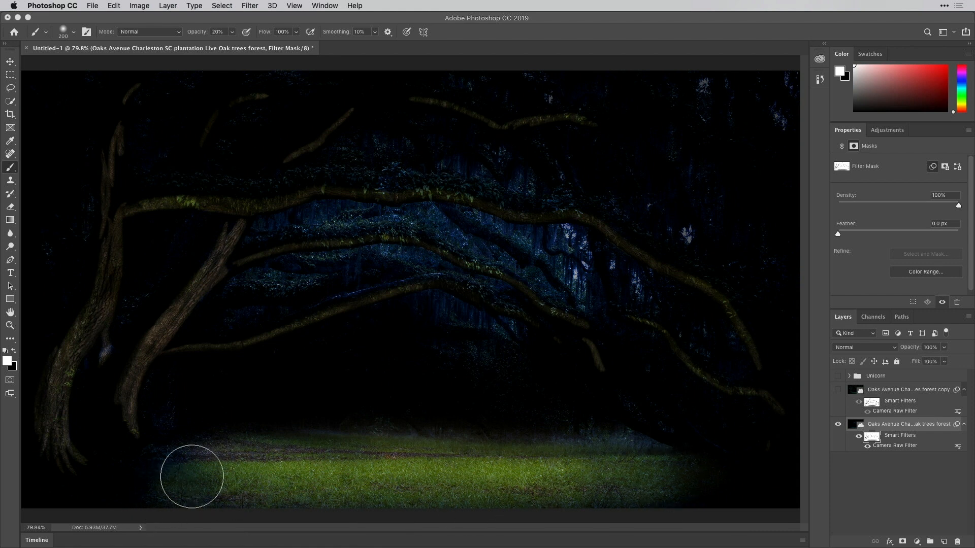
key("bracketright")
key("bracketright")
key("bracketright")
key("bracketright")
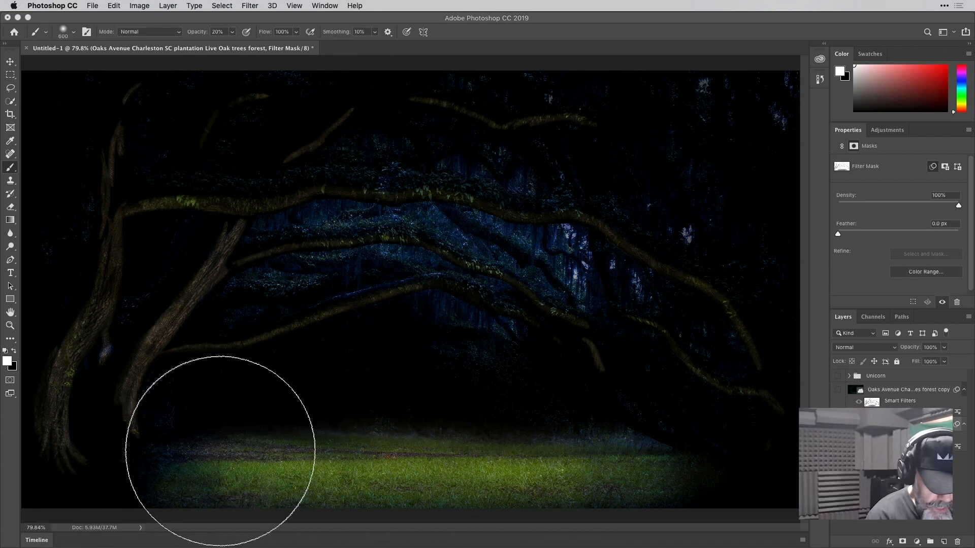
key("super+minus")
key("super+minus")
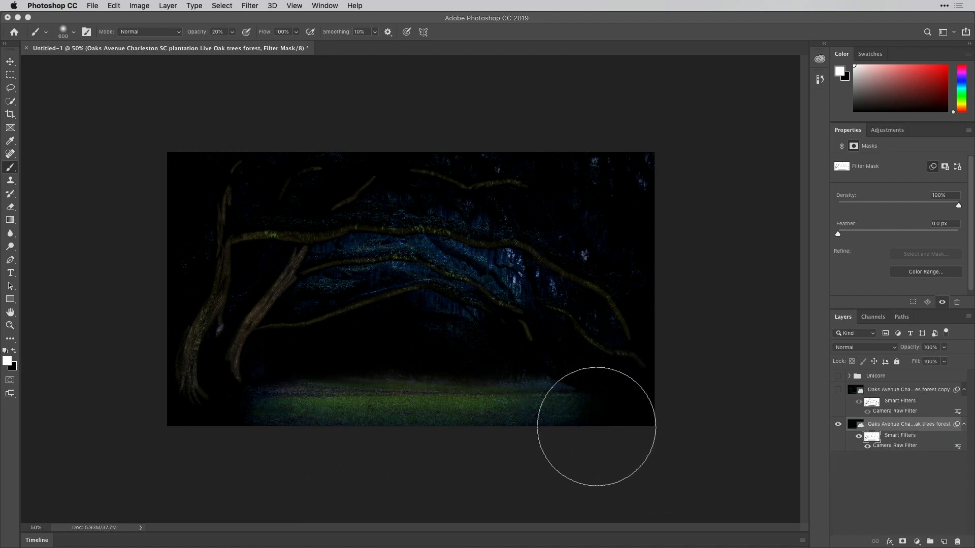
Brush black at 20% opacity along the arching branches on the filter mask, reducing the brush to 80 and undoing the spilled stroke
key("bracketleft")
key("bracketleft")
key("bracketleft")
key("bracketleft")
key("bracketleft")
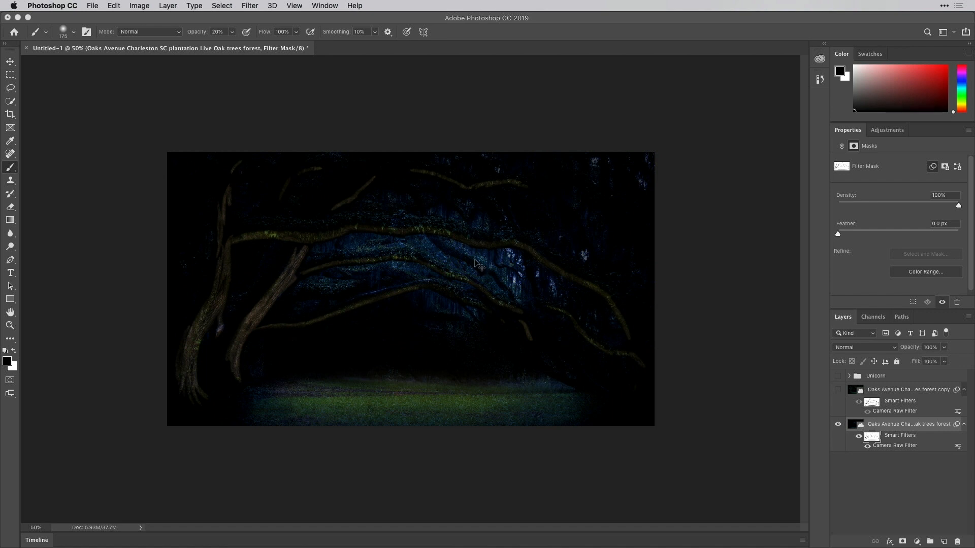
scroll(474, 260, "up", 3)
mouse_move(257, 205)
left_mouse_down()
mouse_move(339, 193)
mouse_move(240, 208)
mouse_move(334, 190)
mouse_move(276, 231)
left_mouse_up()
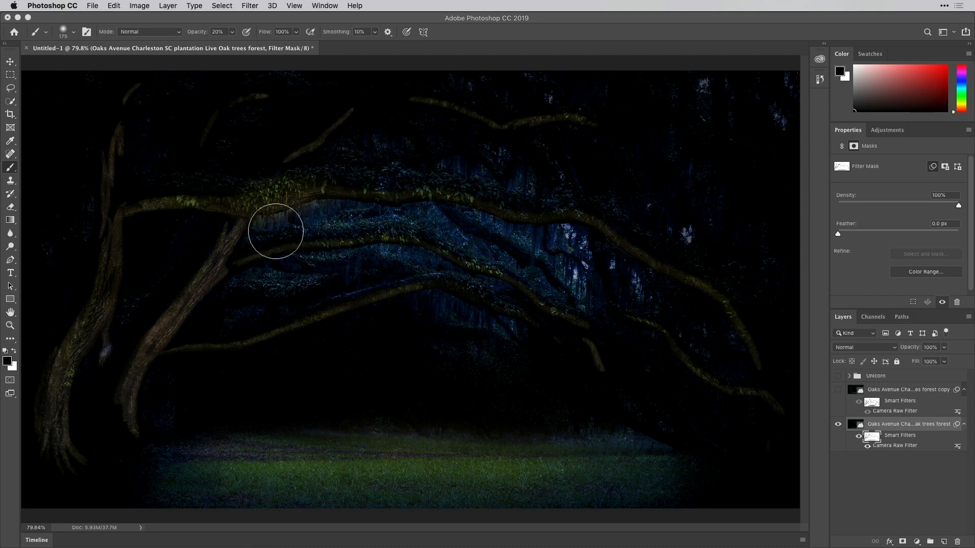
key("bracketleft")
key("bracketleft")
key("bracketleft")
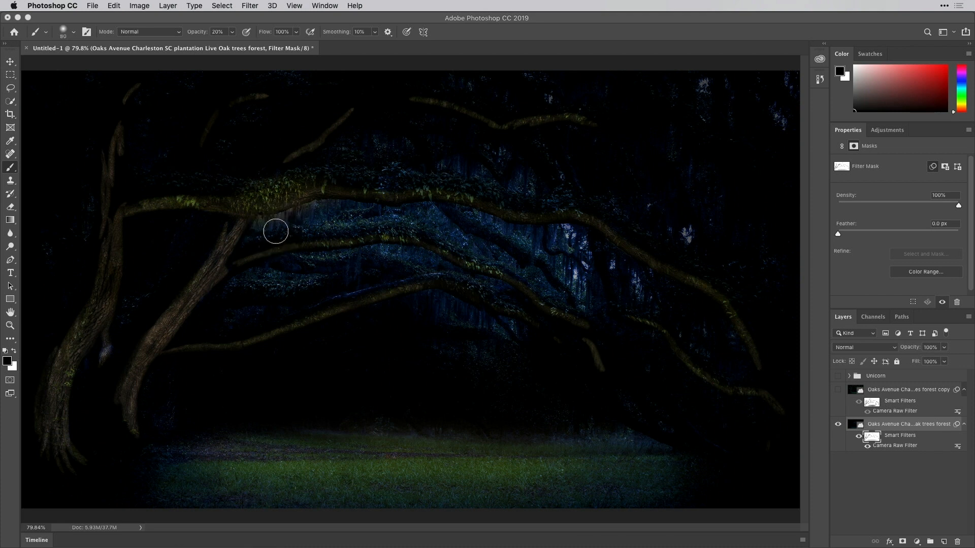
key("super+z")
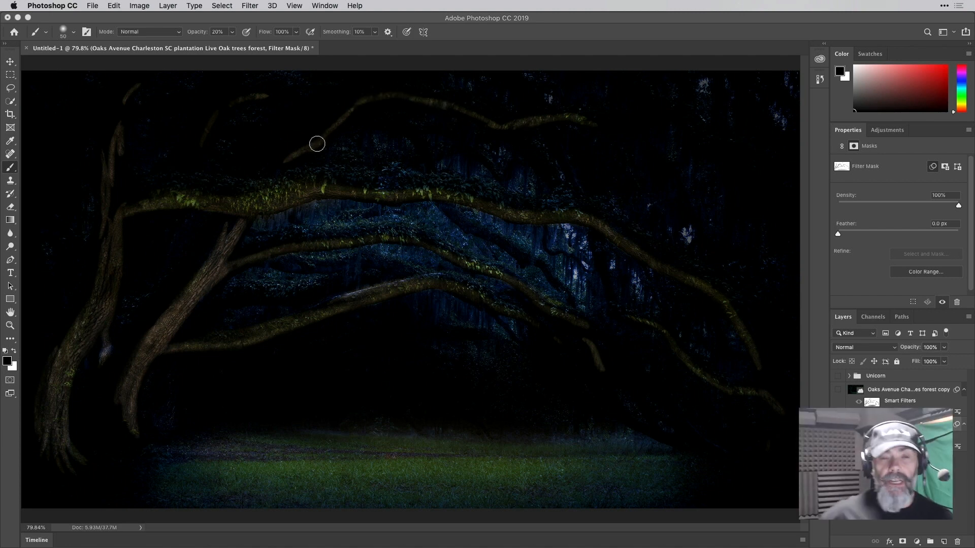
Bring out the upper diagonal branch with black on the filter mask and show the Unicorn group
mouse_move(375, 82)
left_mouse_down()
mouse_move(295, 150)
mouse_move(335, 115)
left_mouse_up()
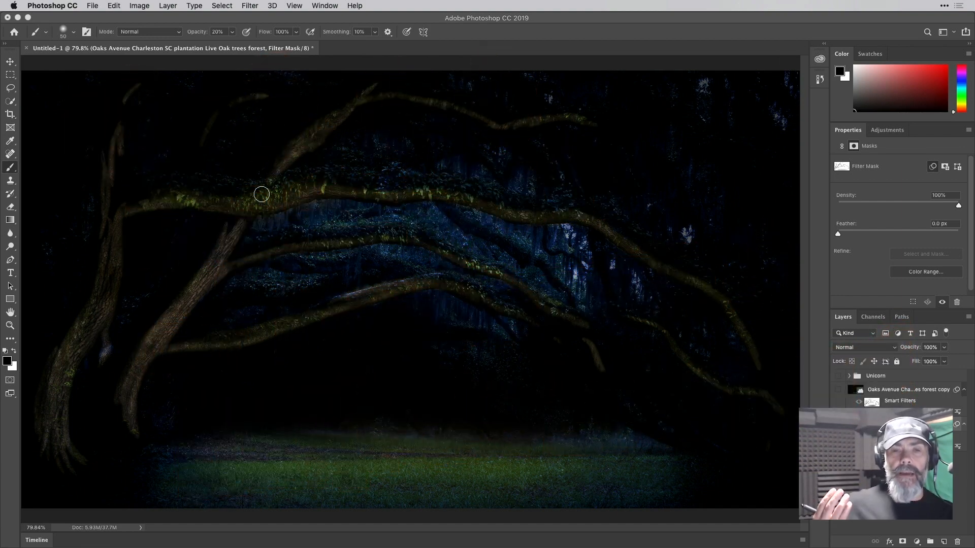
left_click(837, 377)
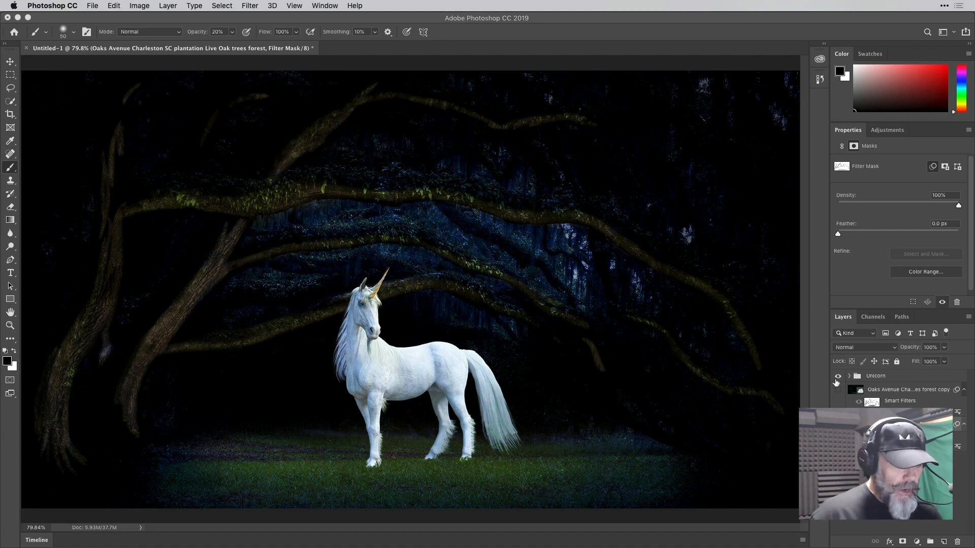